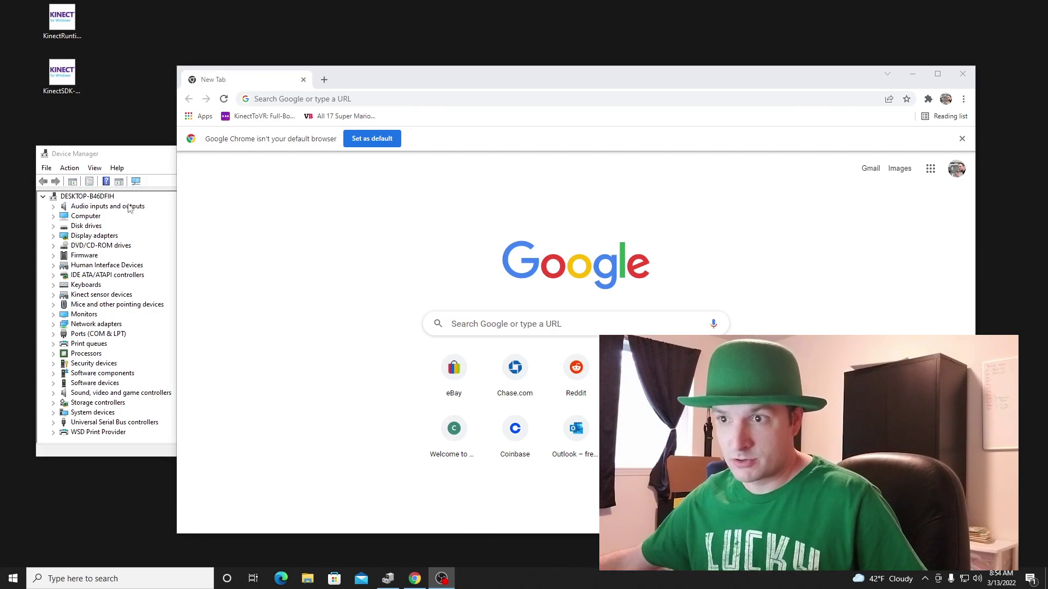
Bring Device Manager to the front to check its Kinect sensor devices category
{"action": "left_click", "coordinate": [95, 296]}
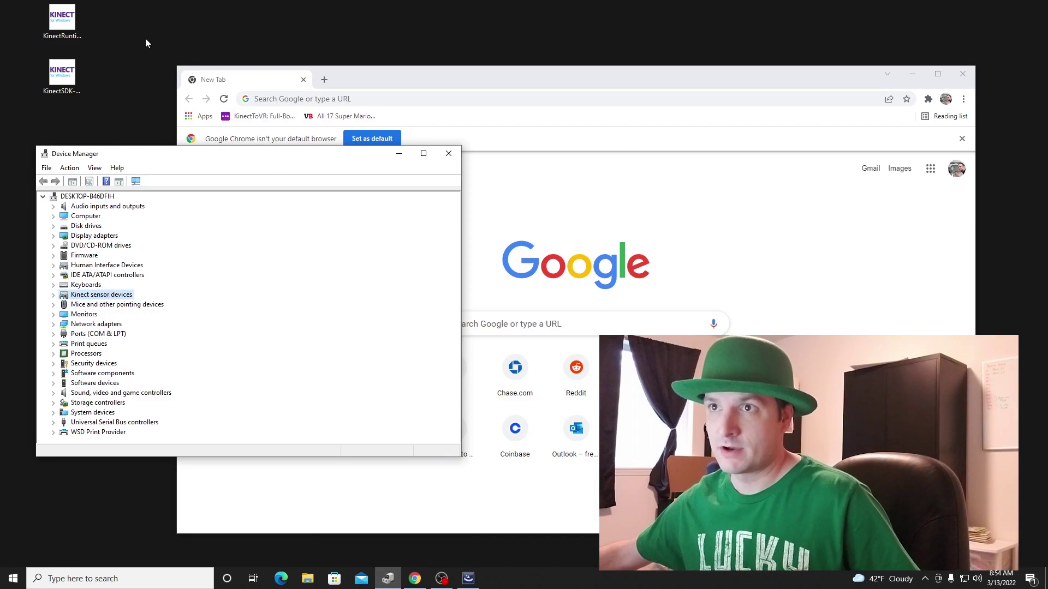
{"action": "left_click", "coordinate": [68, 33]}
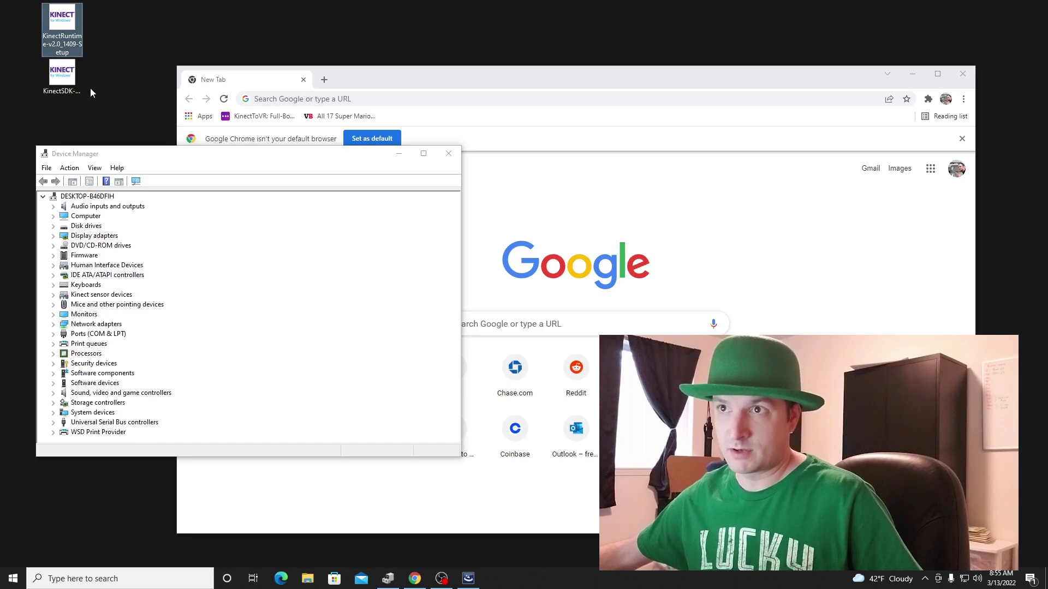
{"action": "left_click", "coordinate": [70, 88]}
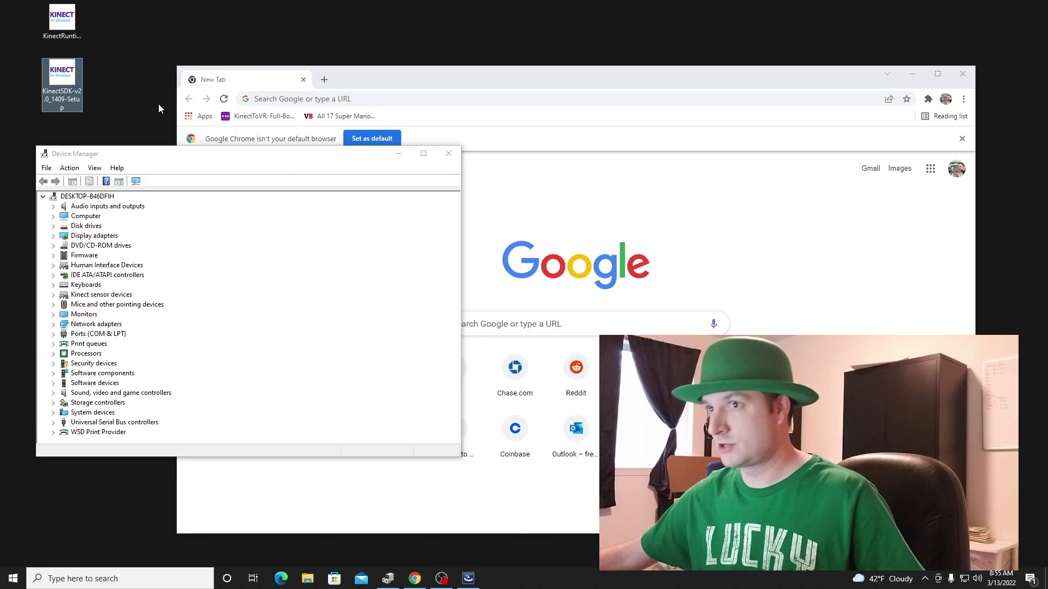
Open the k2vr.tech KinectToVR home page from the bookmark and maximize Chrome
{"action": "left_click", "coordinate": [249, 117]}
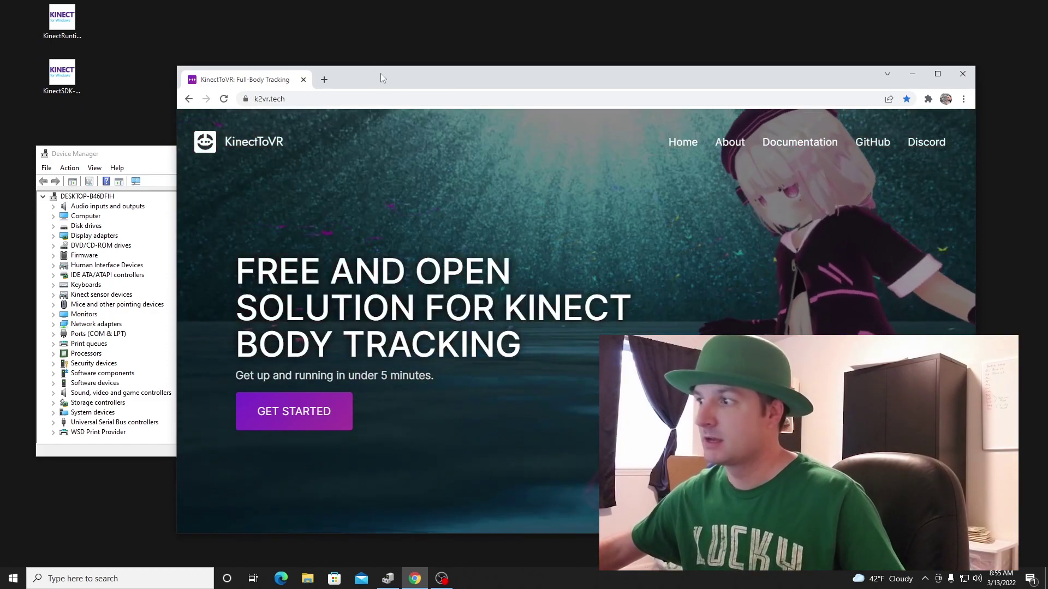
{"action": "double_click", "coordinate": [381, 73]}
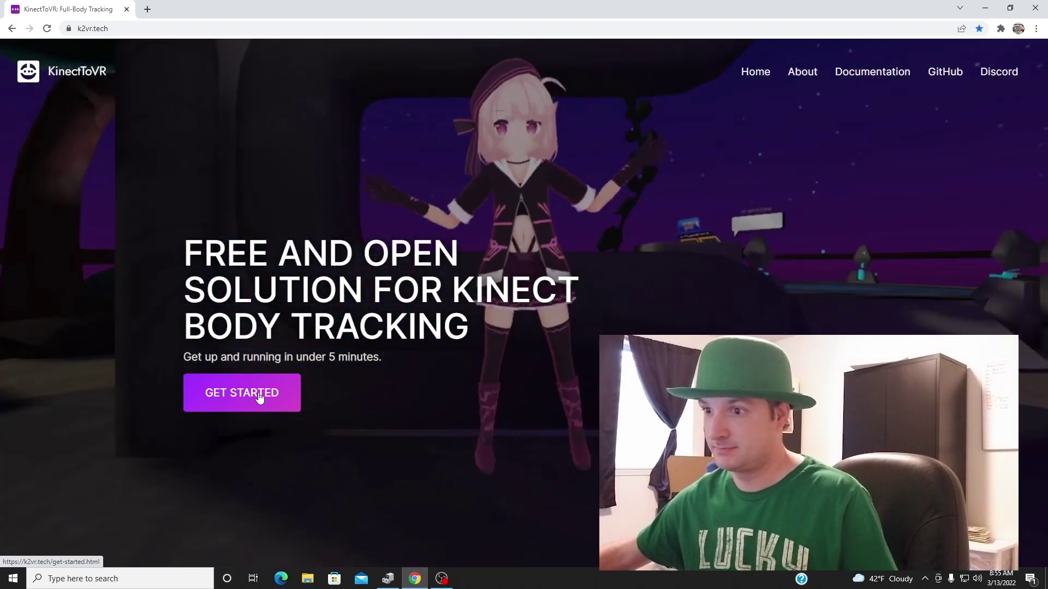
Read the getting-started guide's Before we begin and Device compatibility pages, reaching step 3/3
{"action": "left_click", "coordinate": [259, 397]}
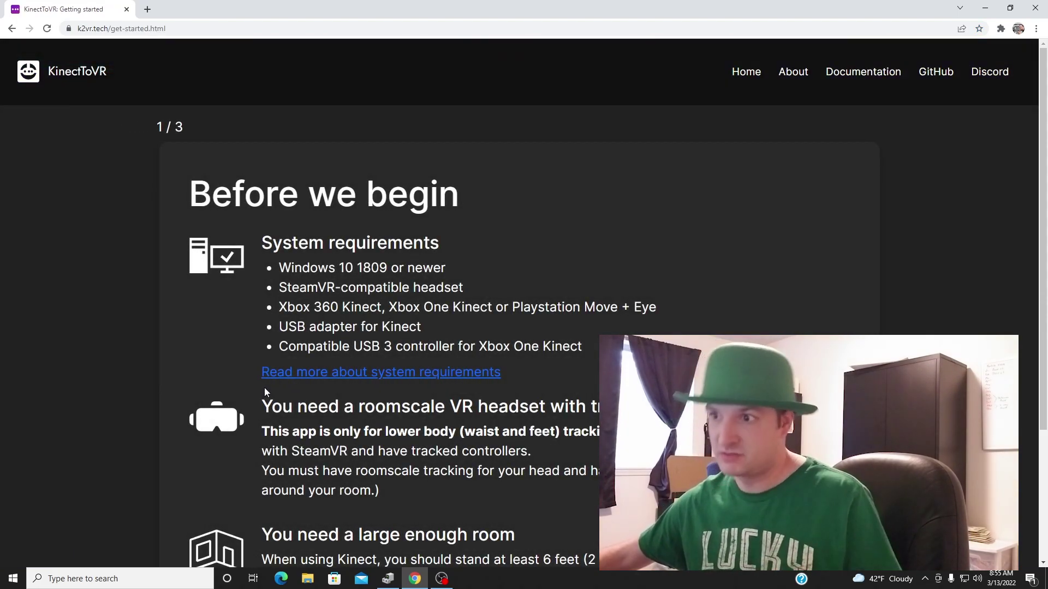
{"action": "scroll", "coordinate": [265, 388], "scroll_direction": "down", "scroll_amount": 2}
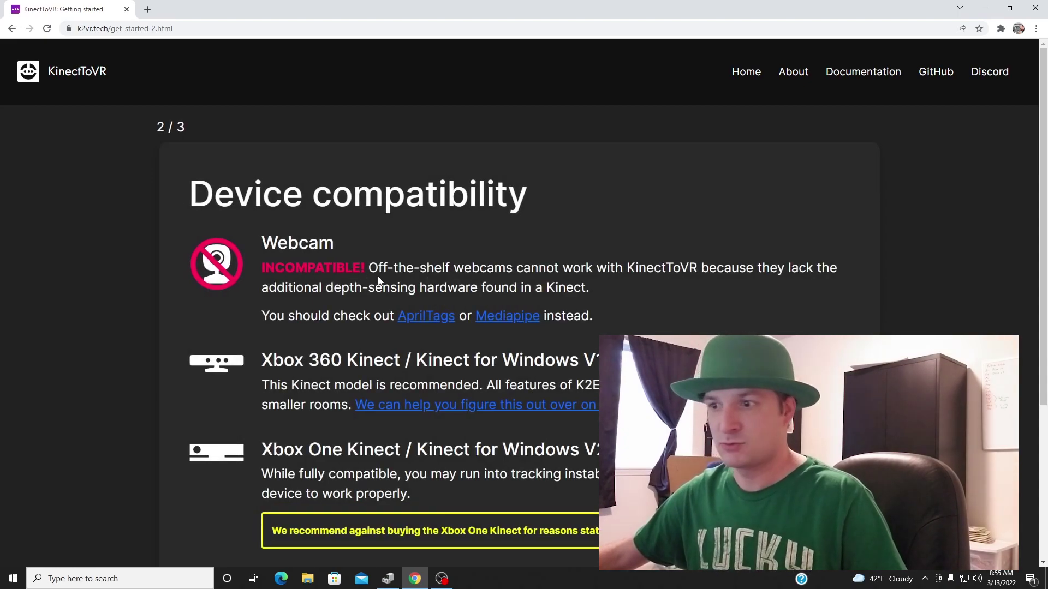
{"action": "scroll", "coordinate": [378, 279], "scroll_direction": "down", "scroll_amount": 3}
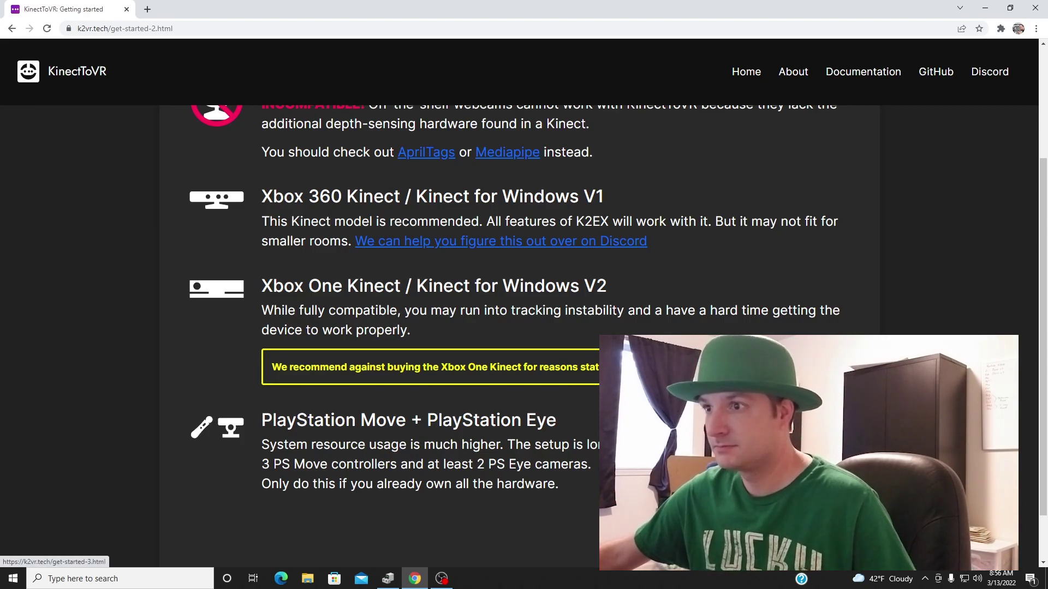
{"action": "left_click", "coordinate": [791, 532]}
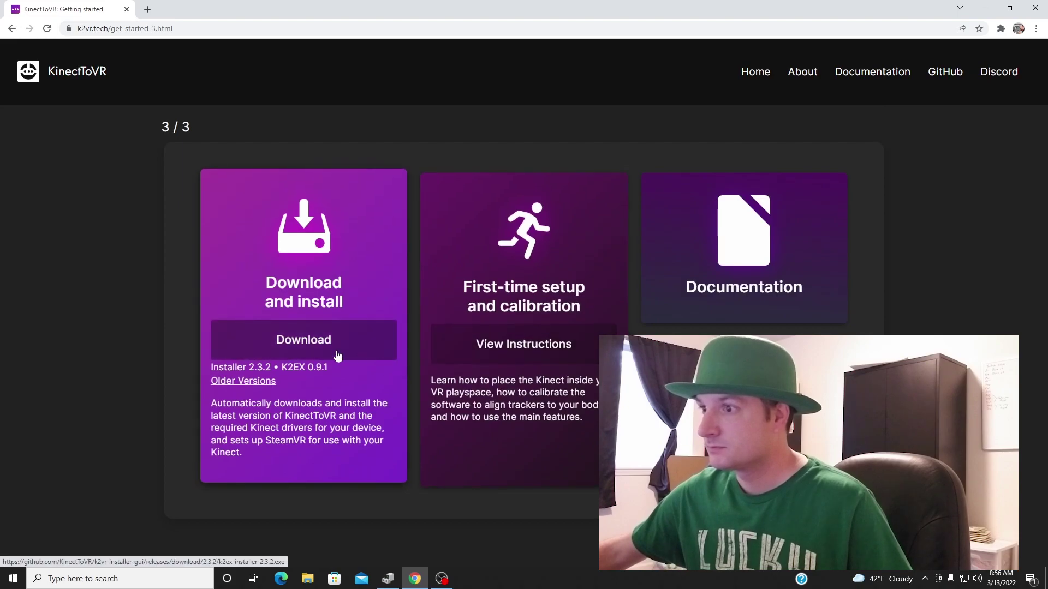
Download k2ex-installer-2.3.2.exe and run it from the download bar
{"action": "left_click", "coordinate": [285, 346]}
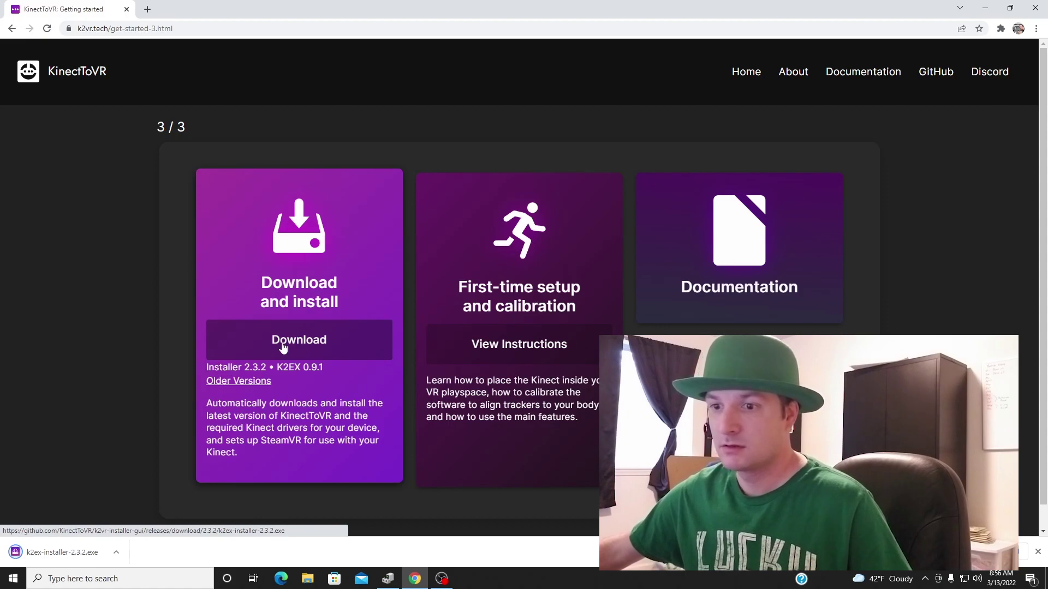
{"action": "left_click", "coordinate": [69, 555]}
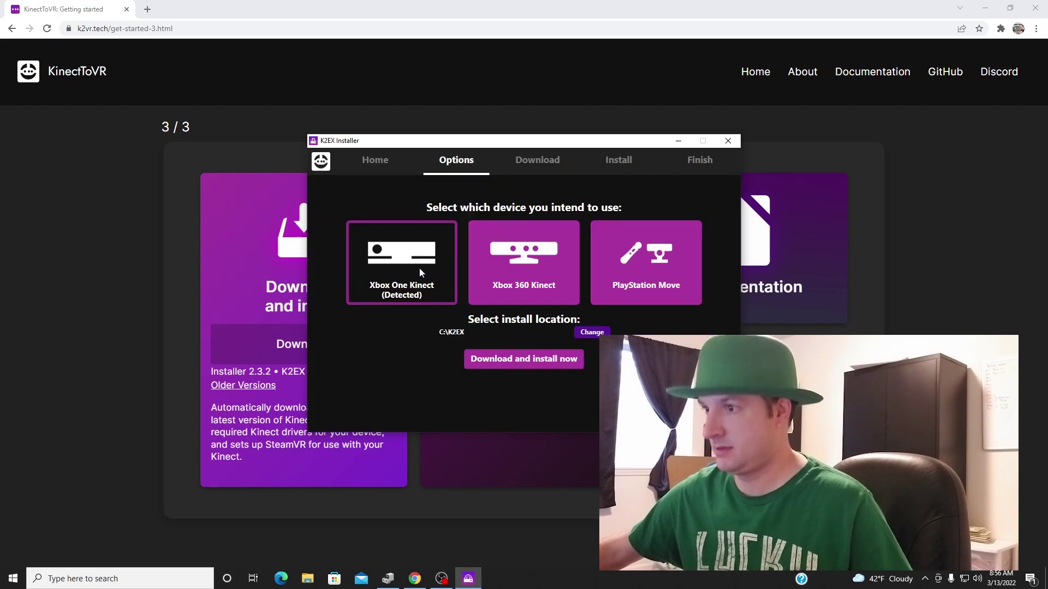
Install KinectToVR for the Xbox One Kinect into C:\K2EX, complete it, and close the installer
{"action": "left_click", "coordinate": [520, 362]}
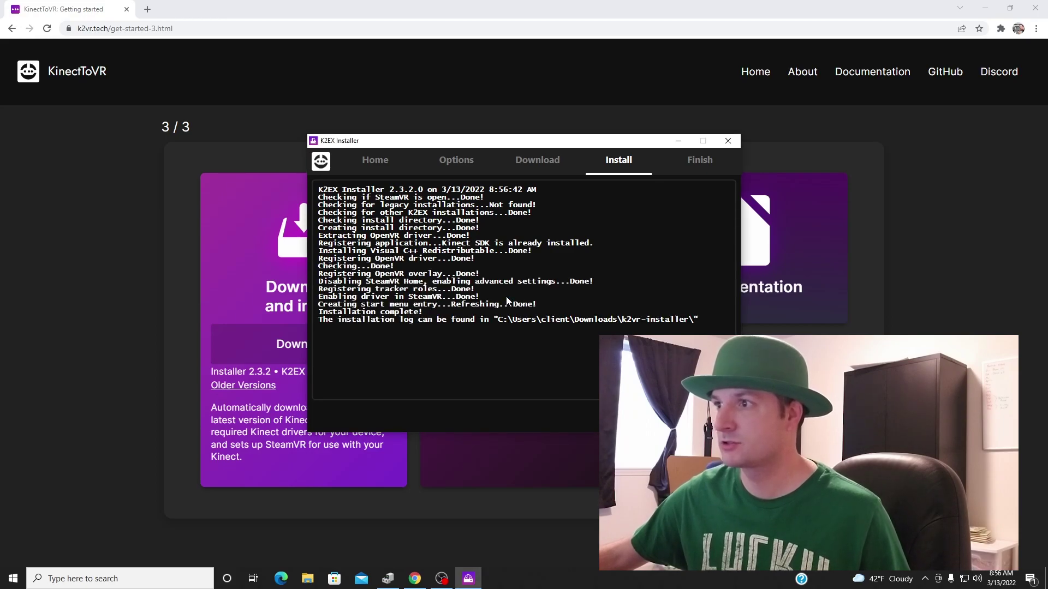
{"action": "mouse_move", "coordinate": [504, 147]}
{"action": "left_mouse_down"}
{"action": "mouse_move", "coordinate": [347, 125]}
{"action": "mouse_move", "coordinate": [321, 103]}
{"action": "left_mouse_up"}
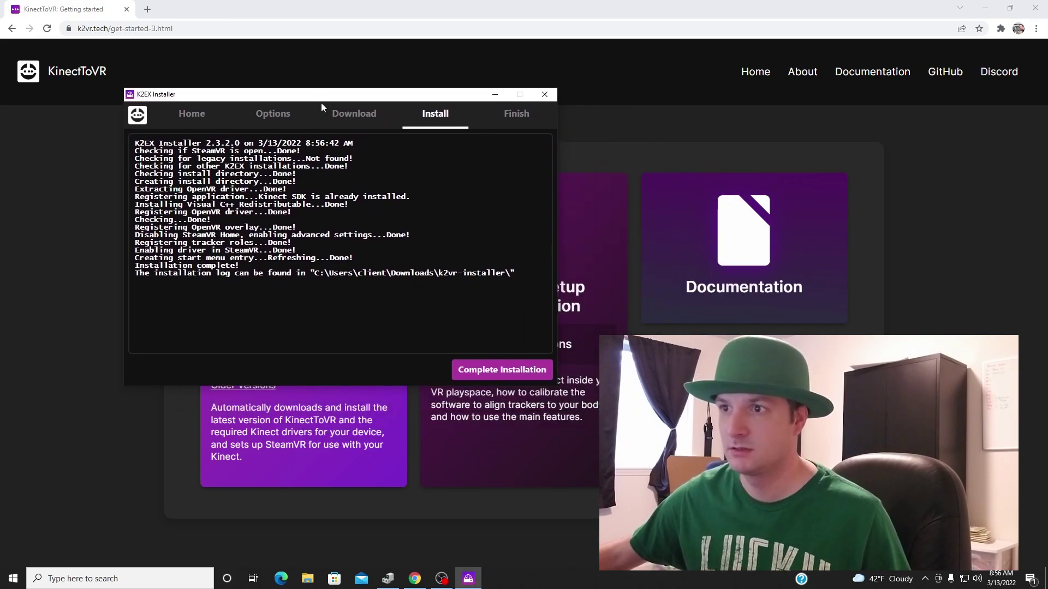
{"action": "left_click", "coordinate": [524, 374]}
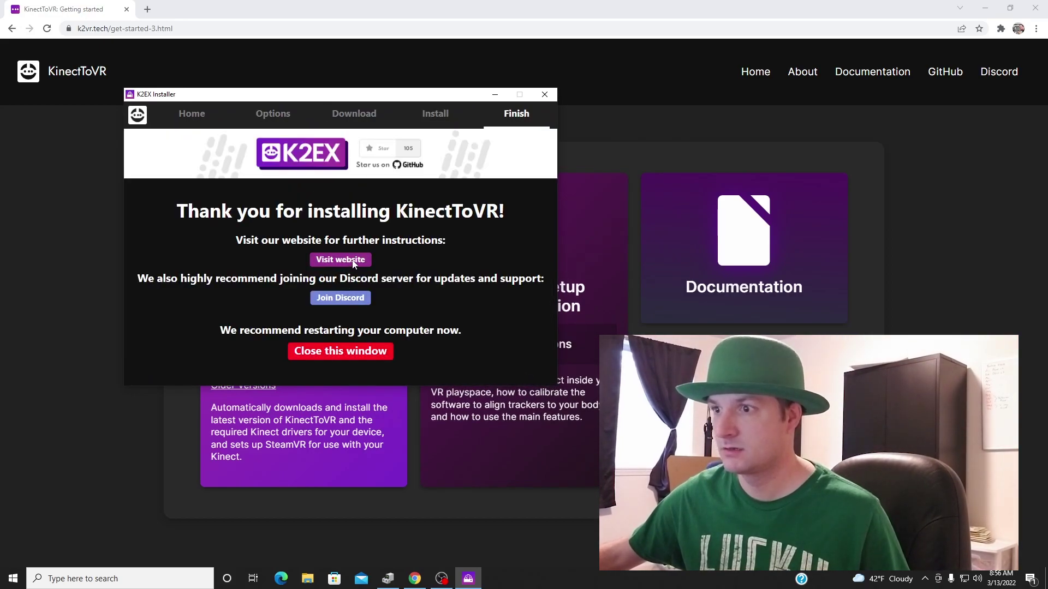
{"action": "left_click", "coordinate": [380, 355]}
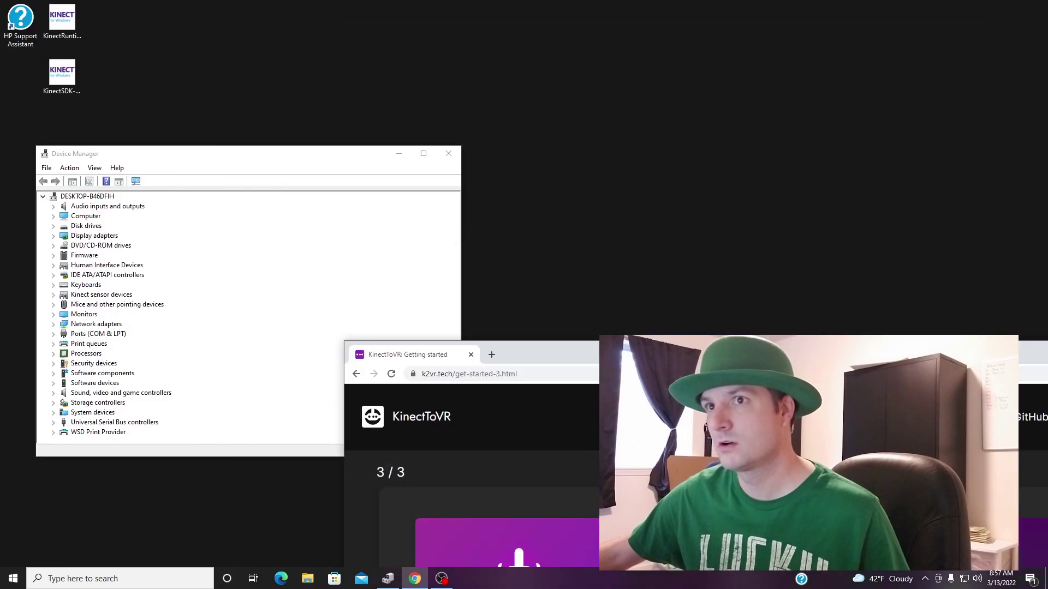
Read through the first-time setup and calibration instructions, then close the Chrome window
{"action": "mouse_move", "coordinate": [743, 350]}
{"action": "left_mouse_down"}
{"action": "mouse_move", "coordinate": [577, 135]}
{"action": "mouse_move", "coordinate": [639, 26]}
{"action": "left_mouse_up"}
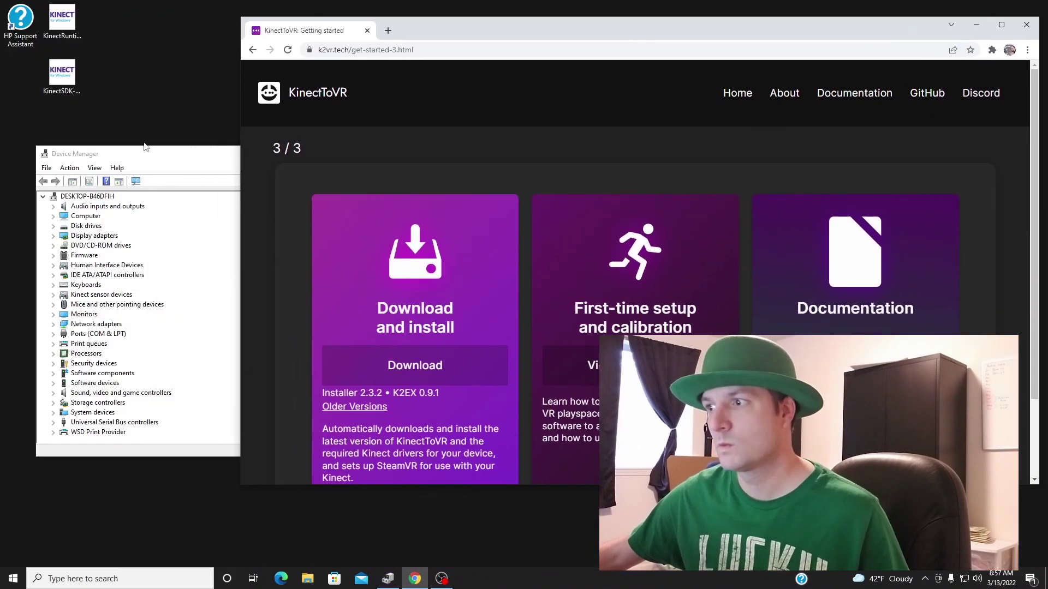
{"action": "mouse_move", "coordinate": [144, 146]}
{"action": "left_mouse_down"}
{"action": "mouse_move", "coordinate": [354, 147]}
{"action": "mouse_move", "coordinate": [135, 157]}
{"action": "left_mouse_up"}
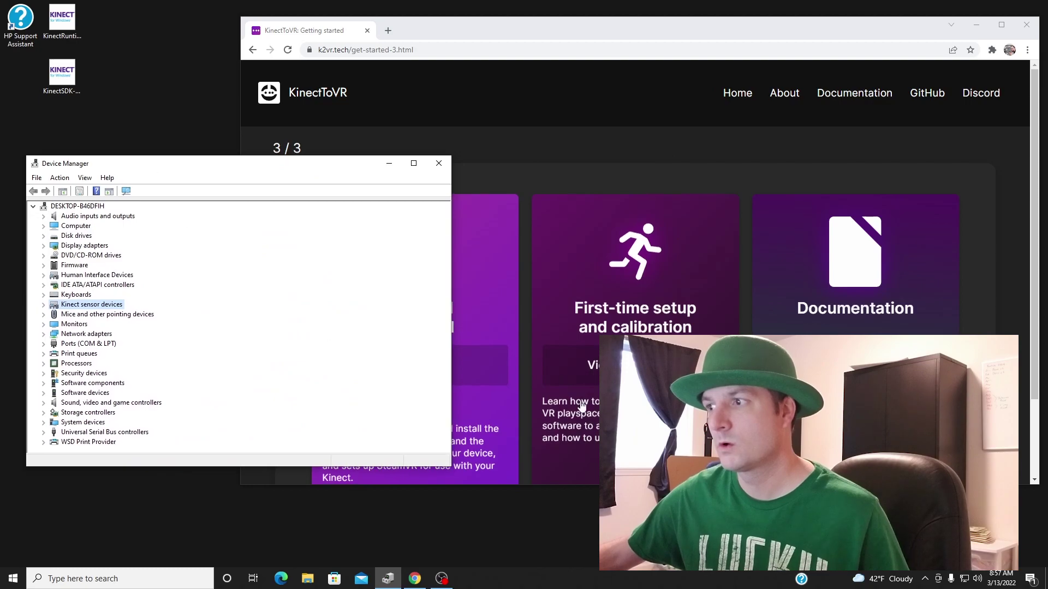
{"action": "left_click", "coordinate": [561, 408]}
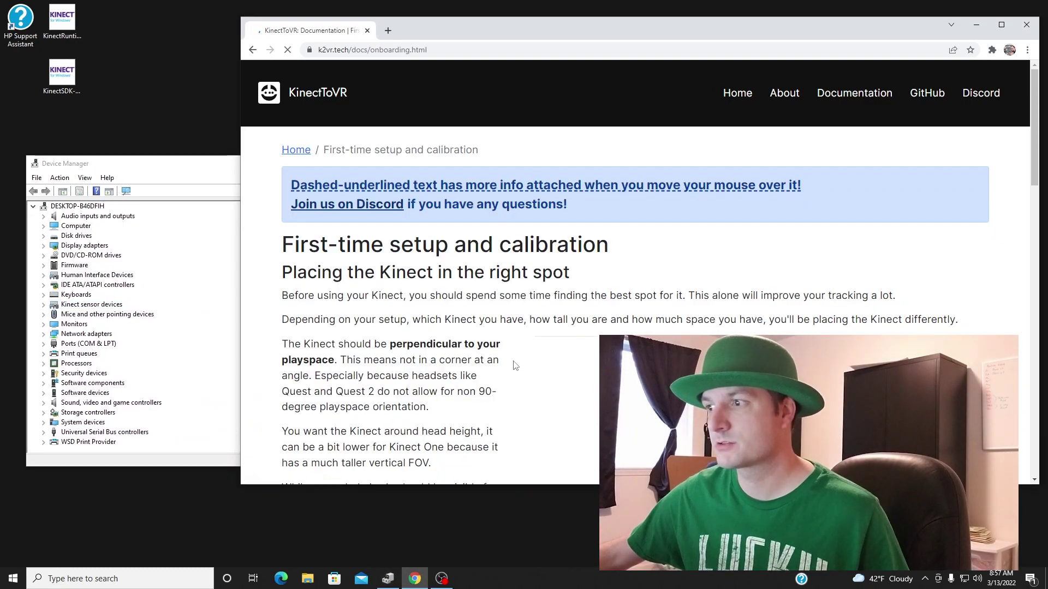
{"action": "scroll", "coordinate": [515, 365], "scroll_direction": "down", "scroll_amount": 5}
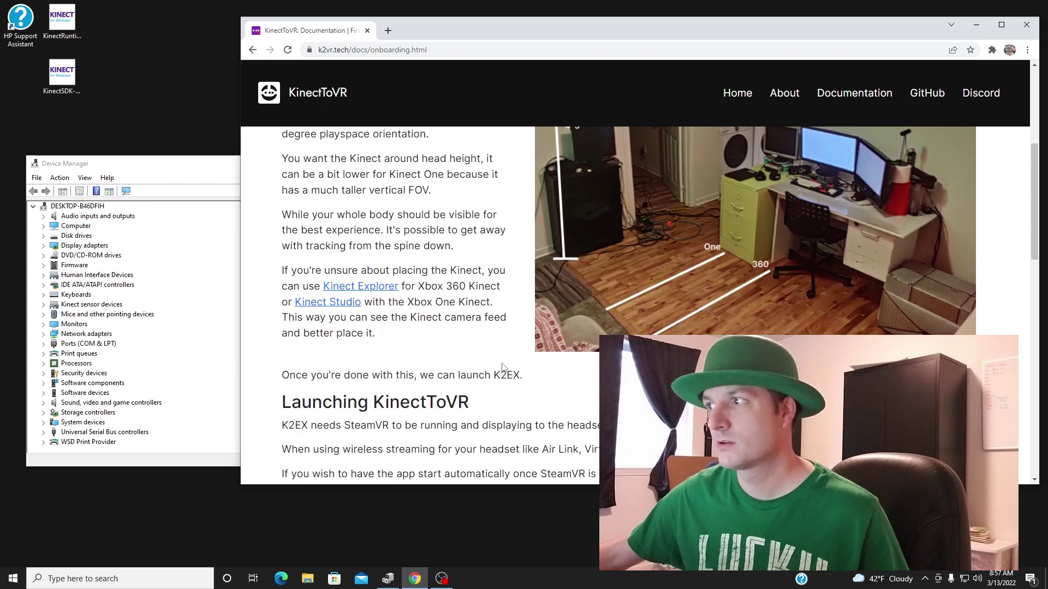
{"action": "scroll", "coordinate": [501, 364], "scroll_direction": "down", "scroll_amount": 10}
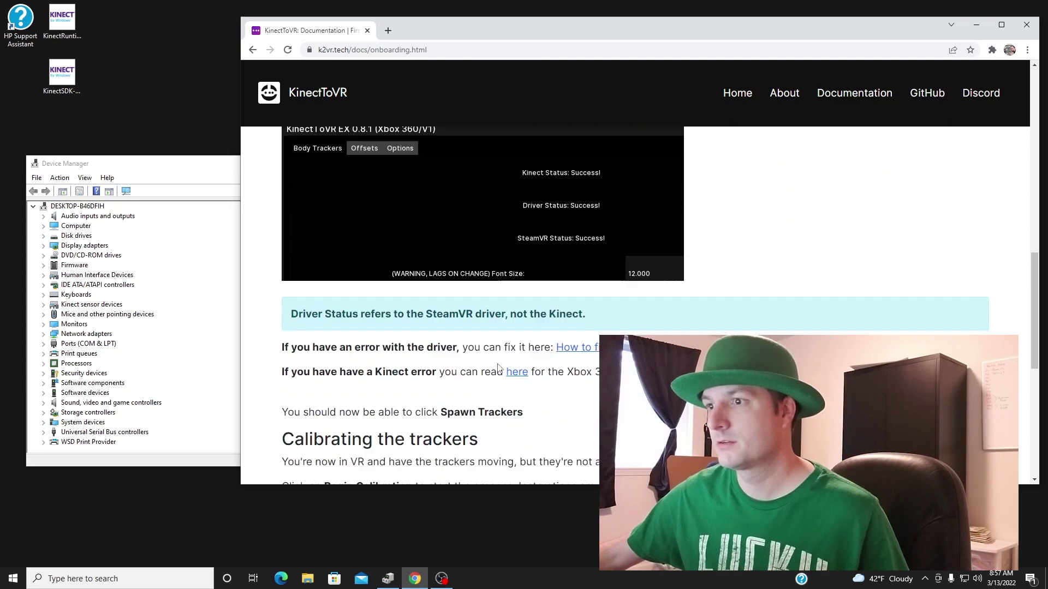
{"action": "scroll", "coordinate": [497, 368], "scroll_direction": "down", "scroll_amount": 8}
{"action": "scroll", "coordinate": [496, 369], "scroll_direction": "up", "scroll_amount": 10}
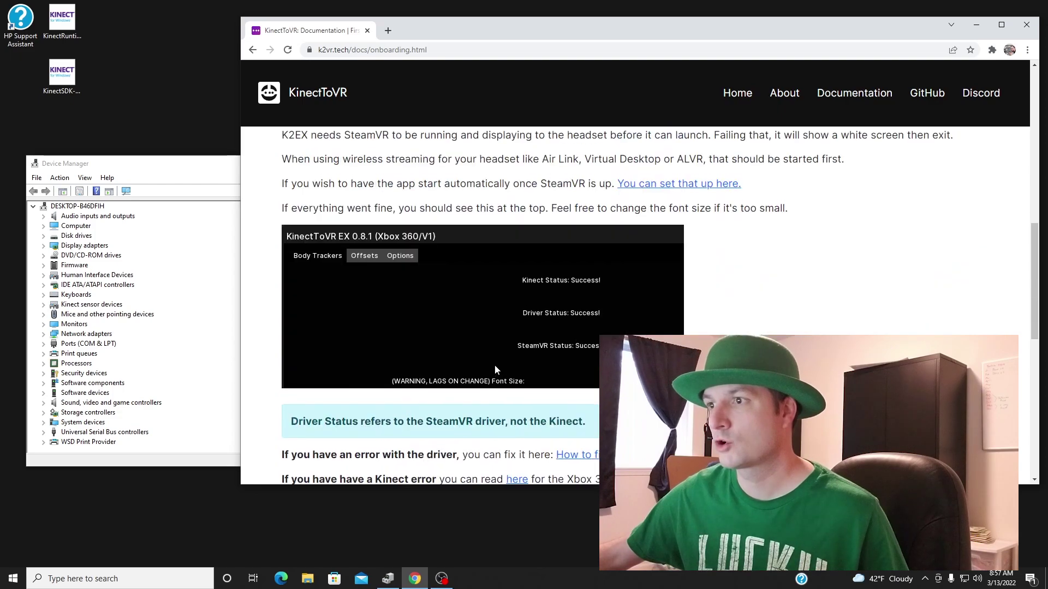
{"action": "scroll", "coordinate": [495, 369], "scroll_direction": "up", "scroll_amount": 10}
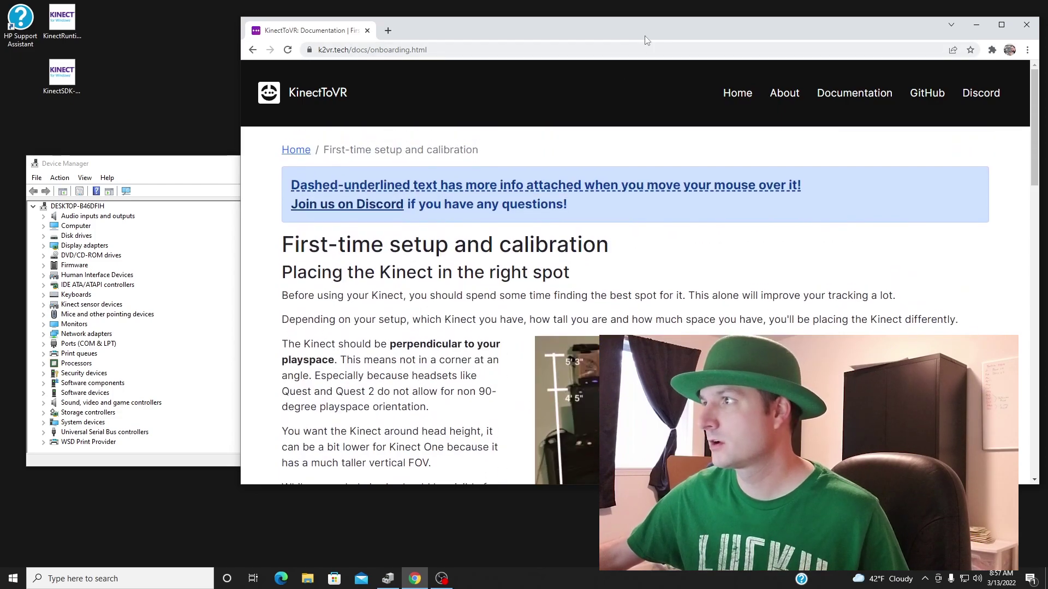
{"action": "mouse_move", "coordinate": [749, 27]}
{"action": "left_mouse_down"}
{"action": "mouse_move", "coordinate": [449, 89]}
{"action": "mouse_move", "coordinate": [565, 27]}
{"action": "left_mouse_up"}
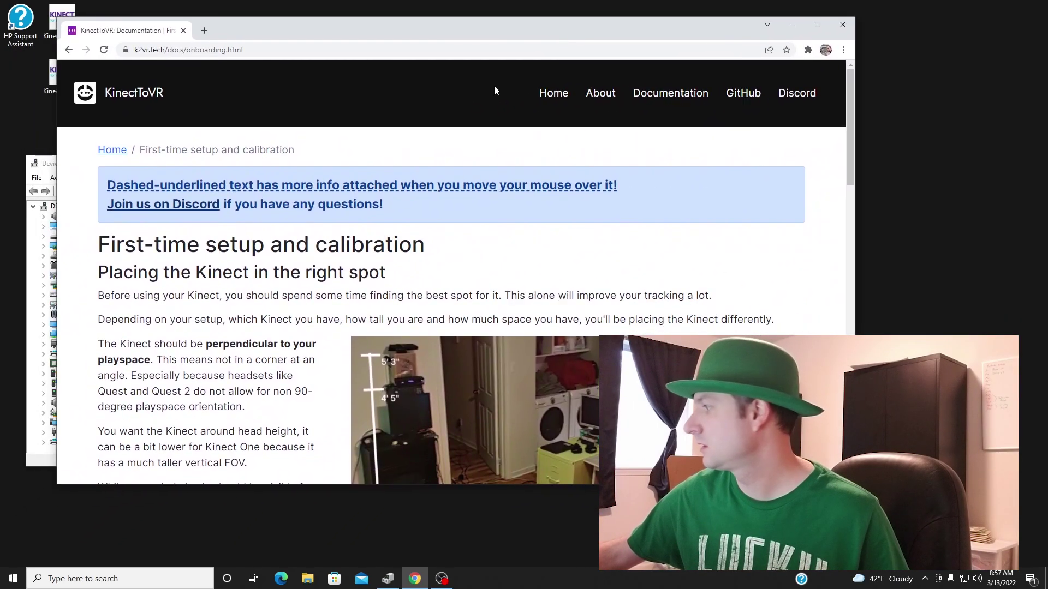
{"action": "left_click", "coordinate": [842, 24]}
Close Device Manager and launch KinectToVR by searching 'kin' from the Start menu
{"action": "left_click", "coordinate": [439, 164]}
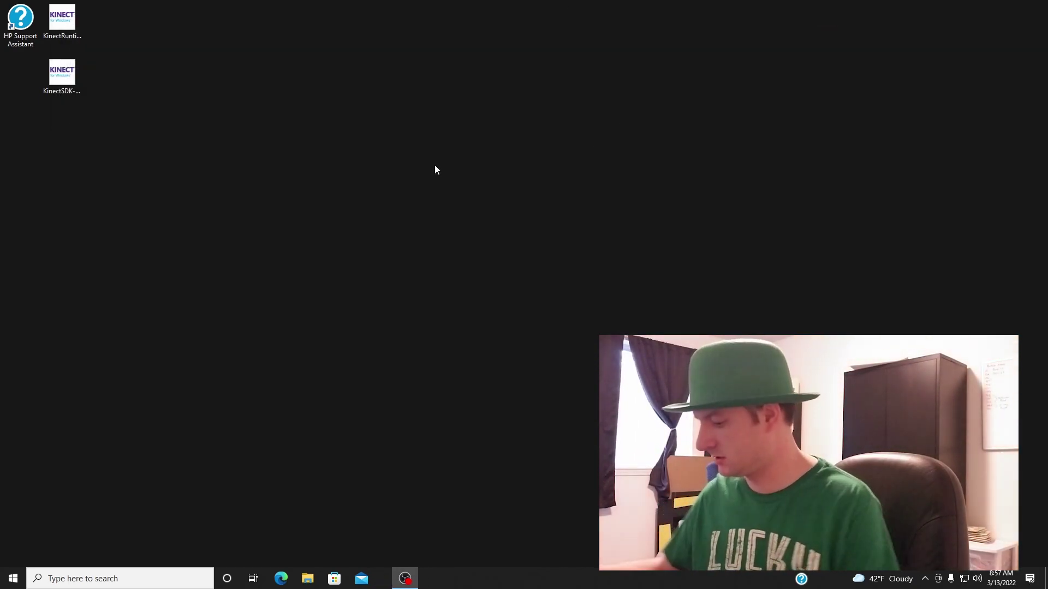
{"action": "key", "text": "super"}
{"action": "type", "text": "kin"}
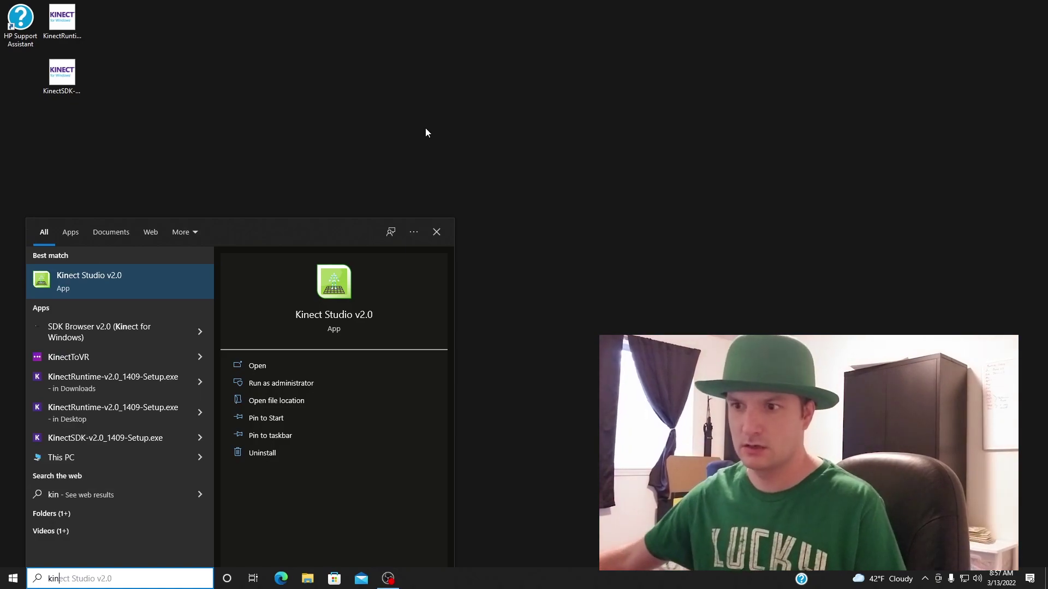
{"action": "left_click", "coordinate": [136, 358]}
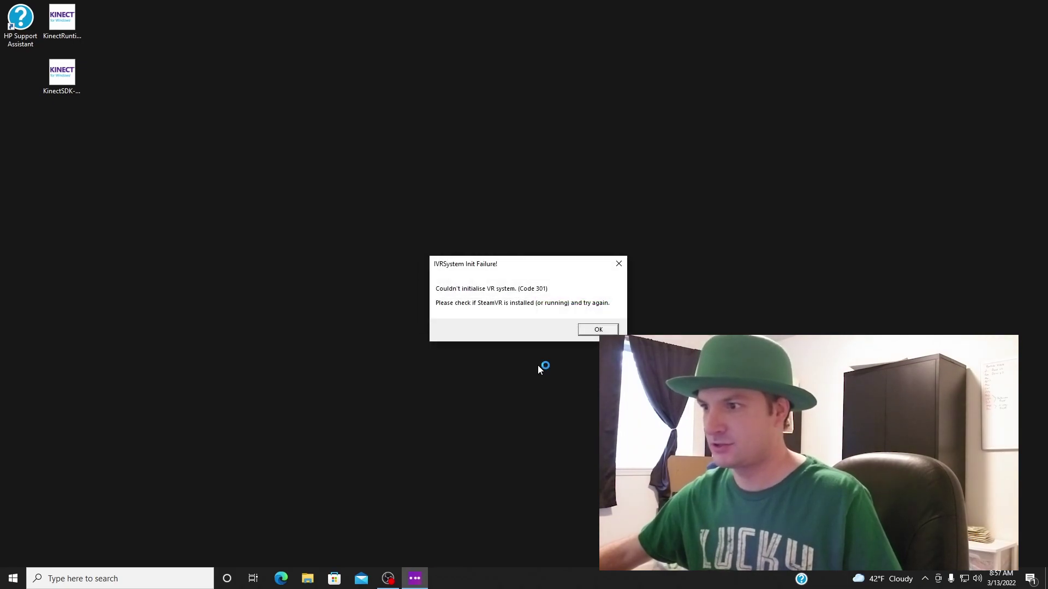
Dismiss the IVRSystem Init Failure (Code 301) error dialog
{"action": "left_click", "coordinate": [586, 331]}
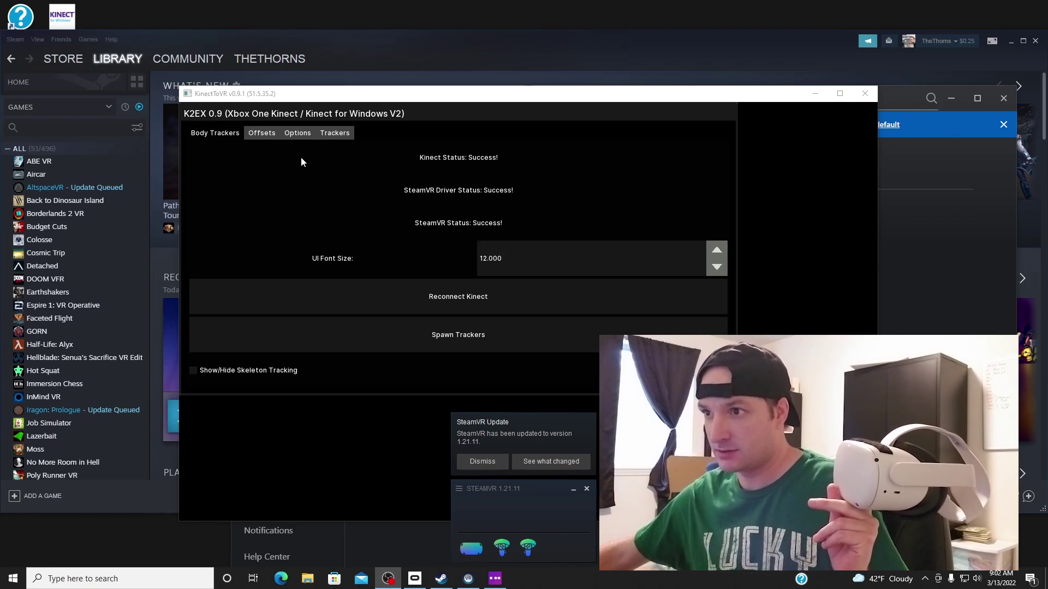
Look through the Trackers, Options and Offsets tabs, then return to Body Trackers
{"action": "left_click", "coordinate": [323, 137]}
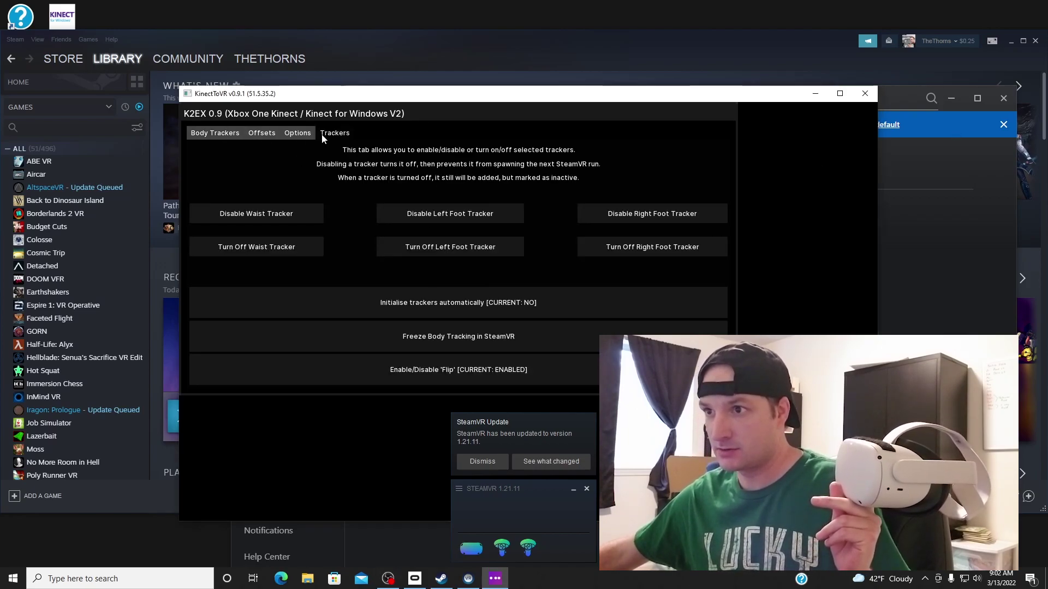
{"action": "left_click", "coordinate": [290, 135]}
{"action": "left_click", "coordinate": [262, 134]}
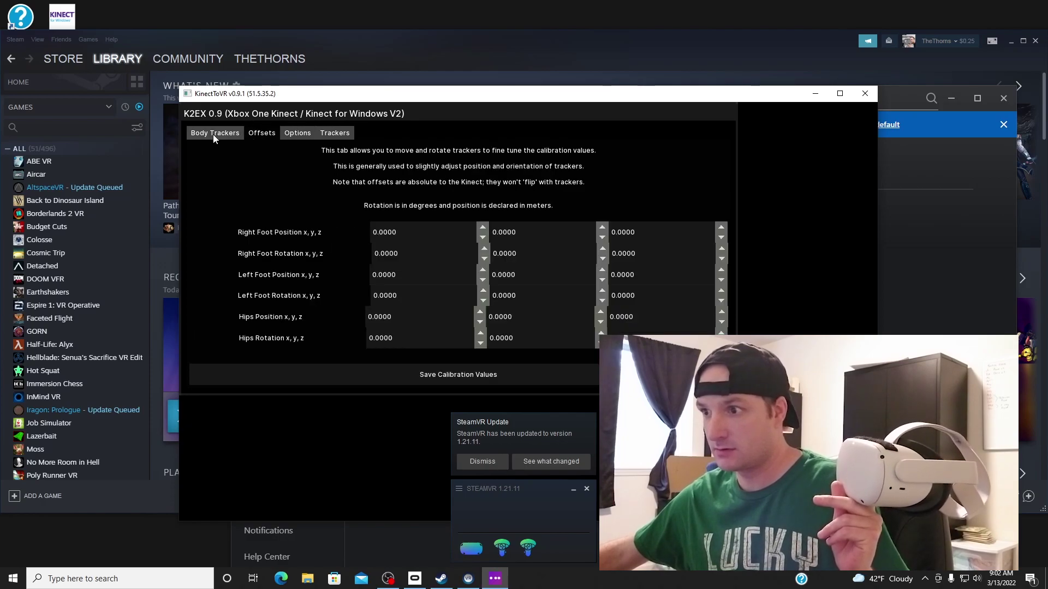
{"action": "left_click", "coordinate": [213, 134]}
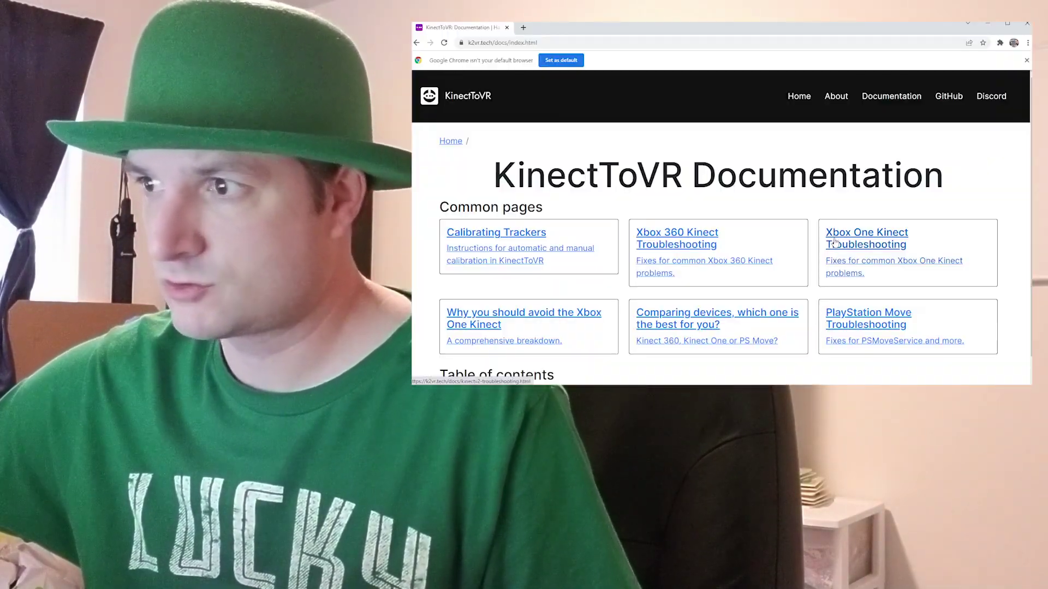
Read the 'Why you should avoid the Xbox One Kinect' page's price, USB and SteamVR conflict sections
{"action": "left_click", "coordinate": [496, 319]}
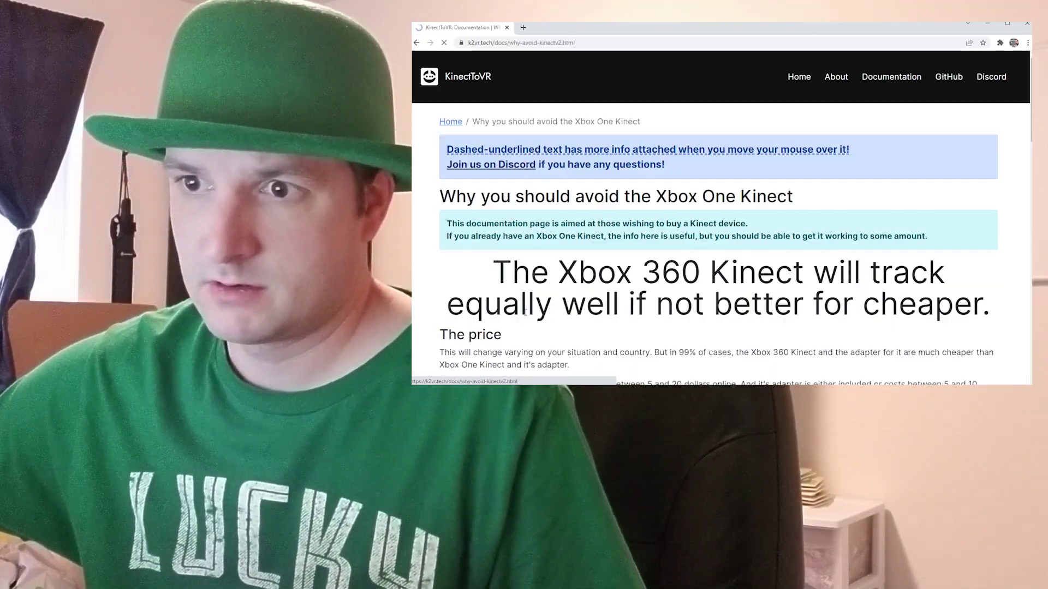
{"action": "scroll", "coordinate": [623, 260], "scroll_direction": "down", "scroll_amount": 3}
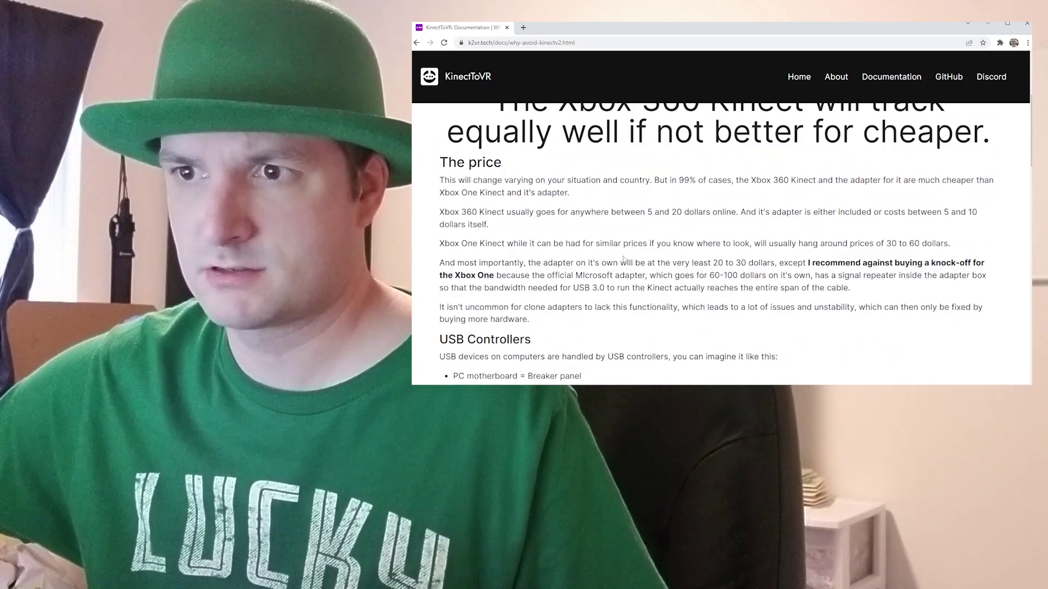
{"action": "scroll", "coordinate": [623, 260], "scroll_direction": "down", "scroll_amount": 2}
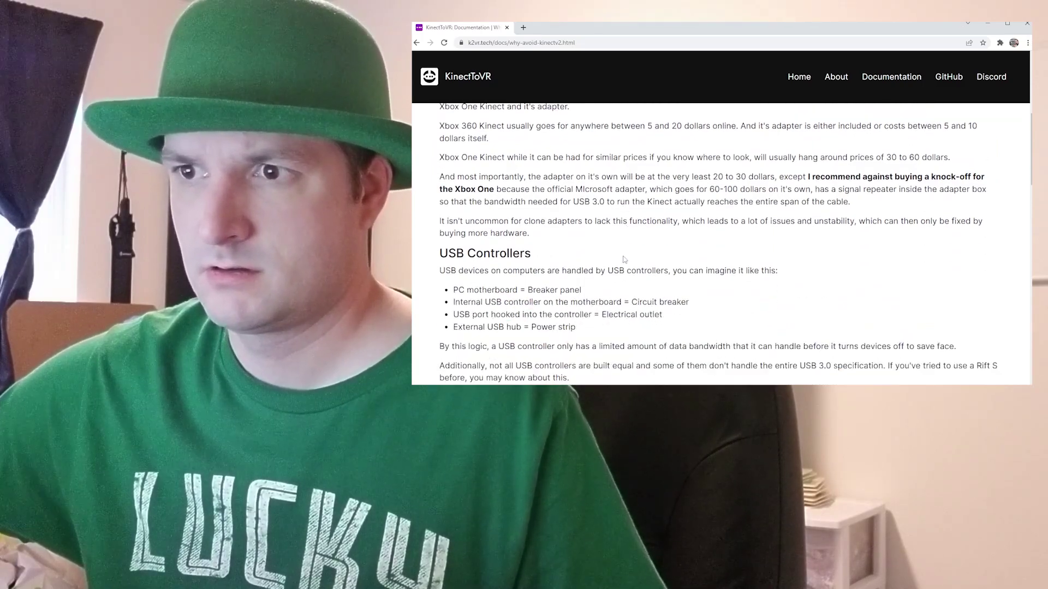
{"action": "scroll", "coordinate": [623, 260], "scroll_direction": "down", "scroll_amount": 3}
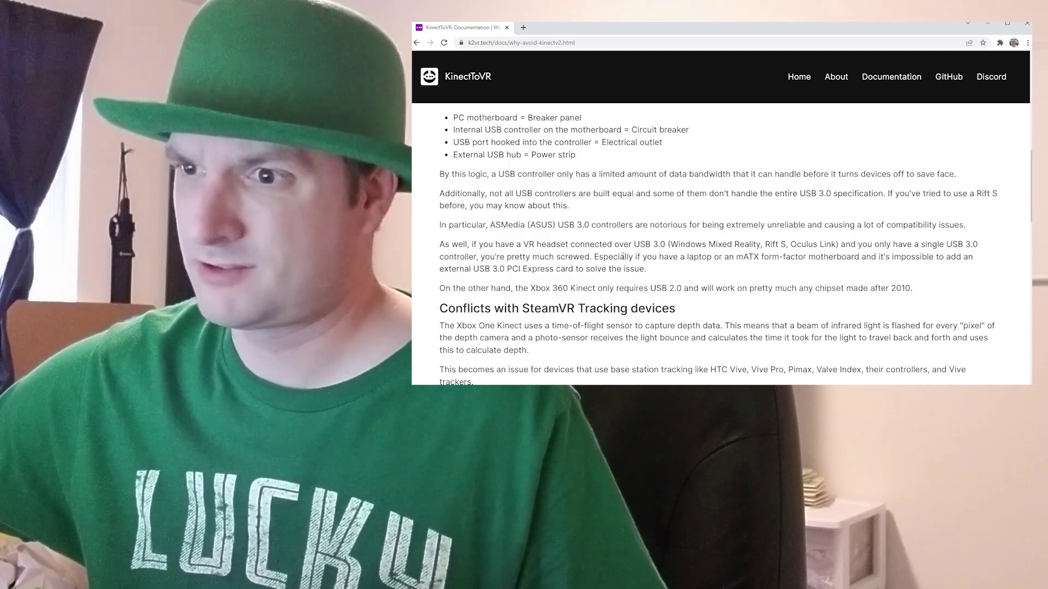
{"action": "left_click_drag", "start_coordinate": [493, 309], "coordinate": [604, 308]}
{"action": "mouse_move", "coordinate": [539, 326]}
{"action": "left_mouse_down"}
{"action": "mouse_move", "coordinate": [584, 326]}
{"action": "mouse_move", "coordinate": [573, 325]}
{"action": "left_mouse_up"}
{"action": "scroll", "coordinate": [593, 319], "scroll_direction": "down", "scroll_amount": 2}
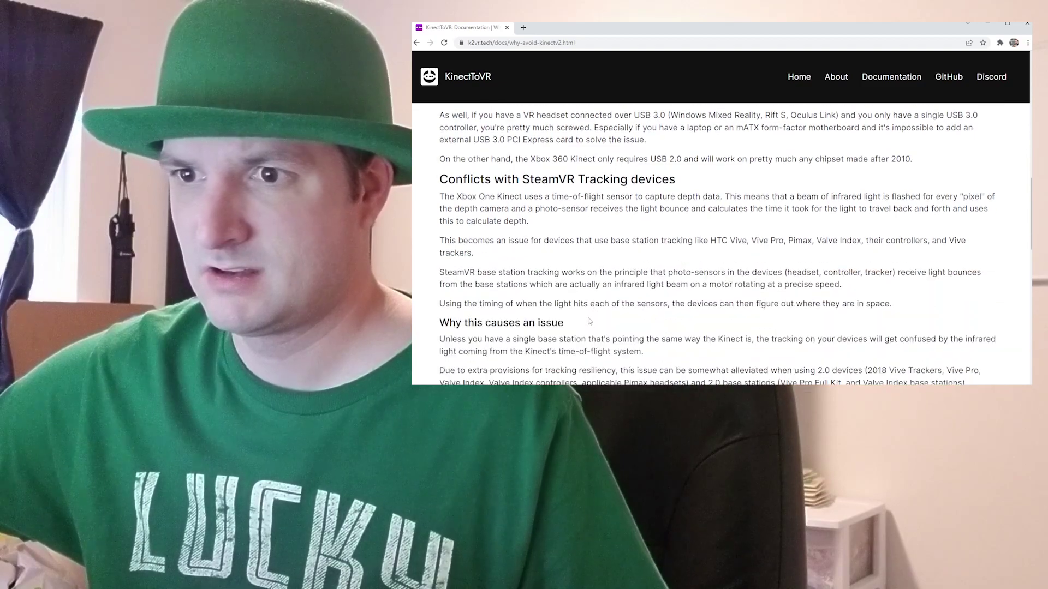
{"action": "scroll", "coordinate": [589, 319], "scroll_direction": "down", "scroll_amount": 2}
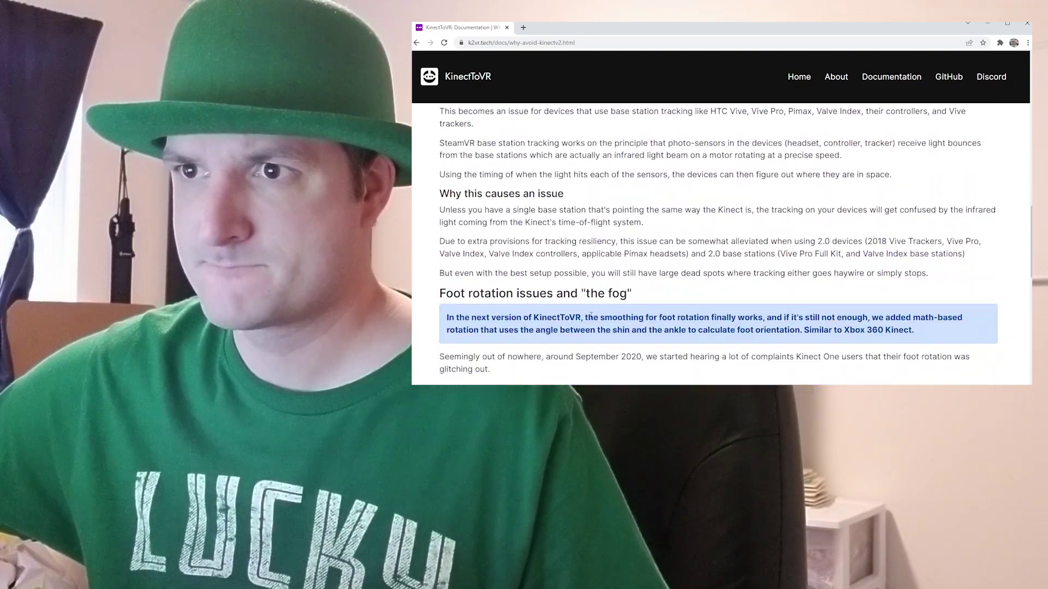
{"action": "scroll", "coordinate": [581, 303], "scroll_direction": "up", "scroll_amount": 2}
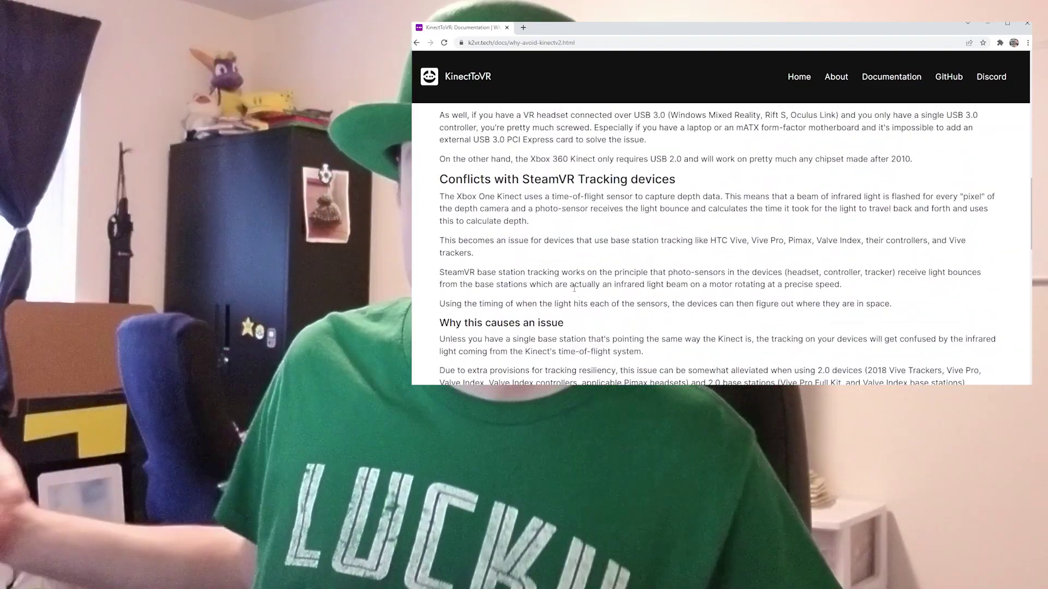